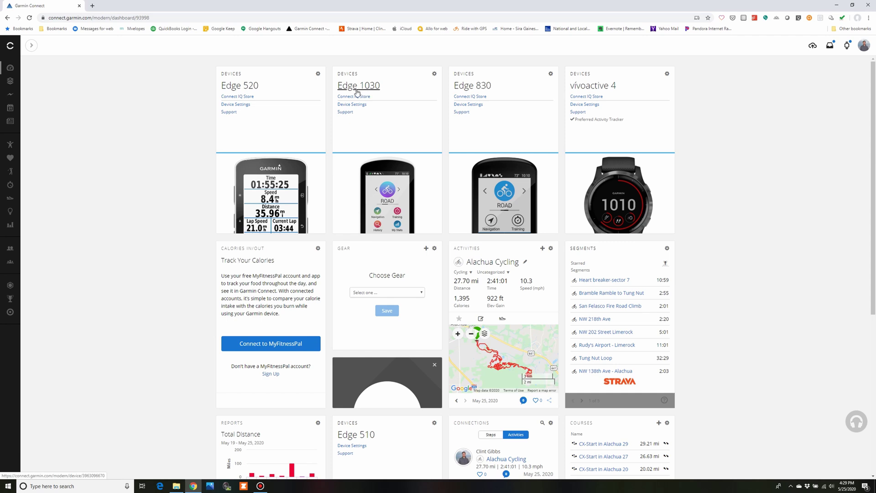
# Step: Create a new workout of type Bike from the Workouts section of Training
pyautogui.moveTo(2, 191)
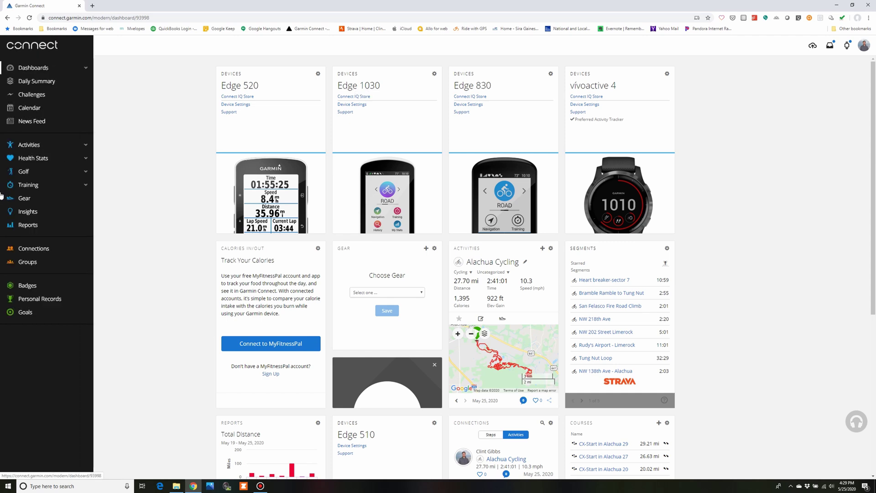
pyautogui.click(28, 185)
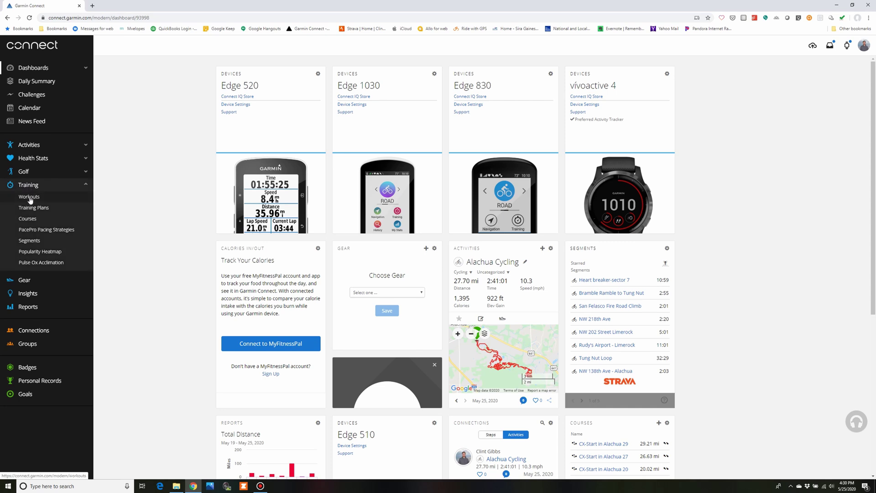
pyautogui.click(28, 197)
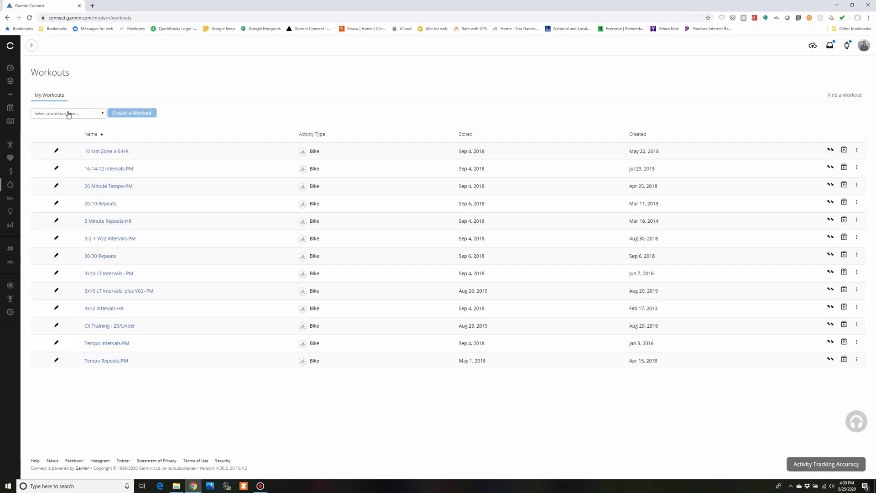
pyautogui.click(76, 114)
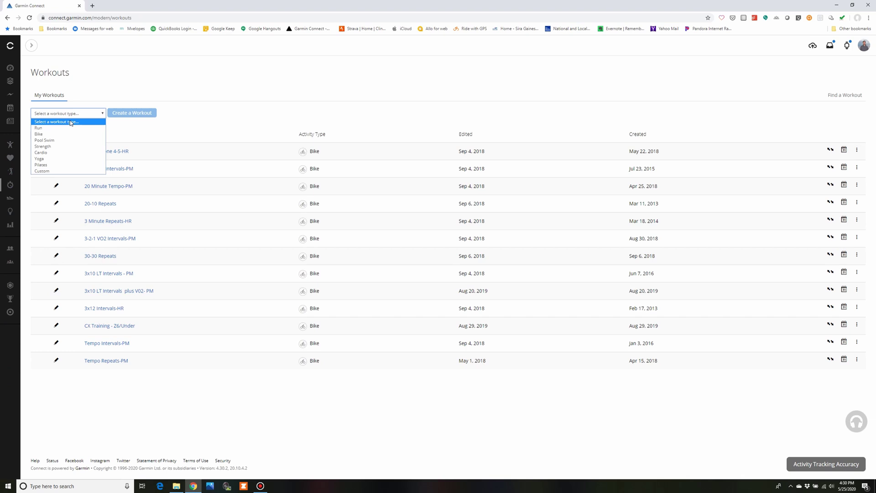
pyautogui.click(49, 135)
pyautogui.click(130, 113)
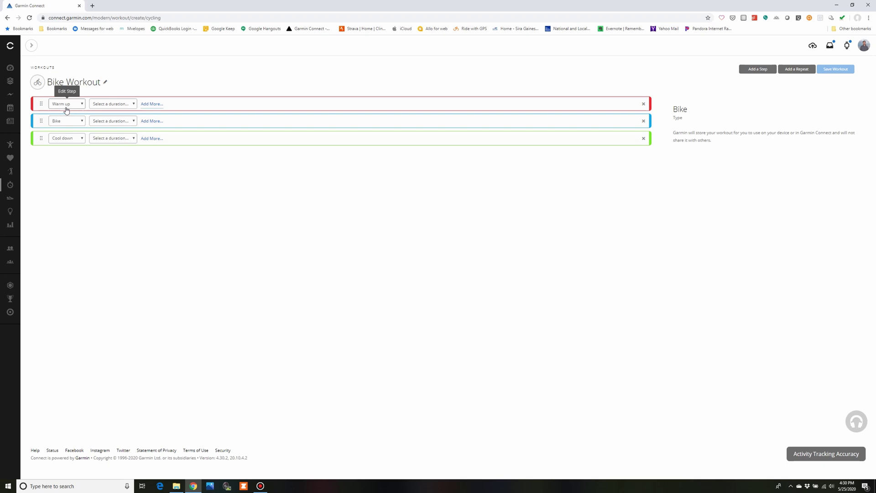
# Step: Set the Warm up step's duration to Lap Button Press
pyautogui.click(128, 105)
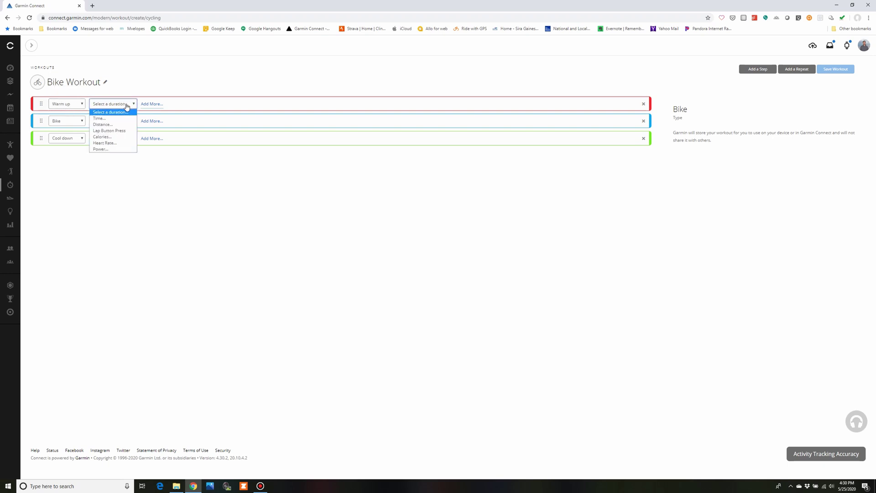
pyautogui.click(120, 131)
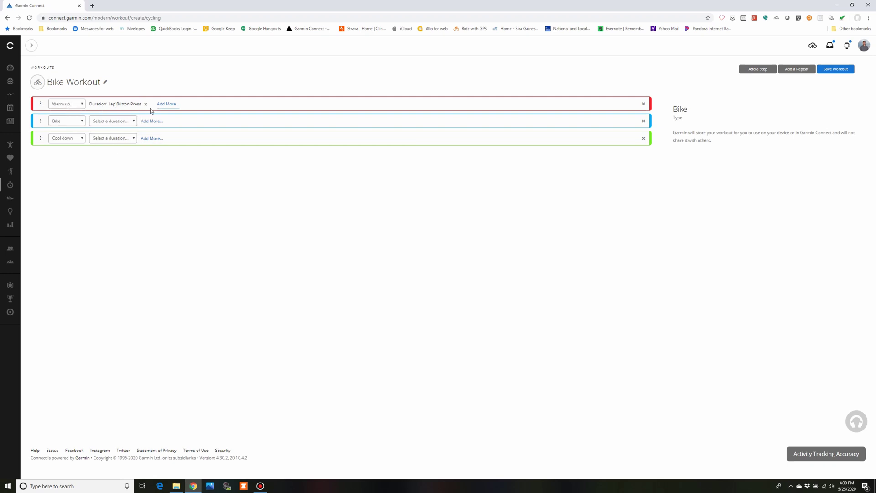
# Step: Add a repeat block directly after the Warm up step and delete the standalone Bike step below it
pyautogui.click(803, 72)
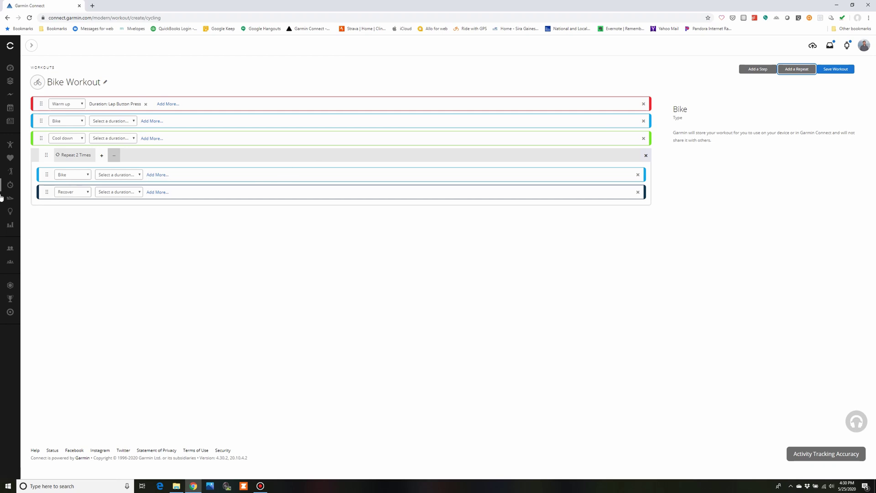
pyautogui.moveTo(34, 168)
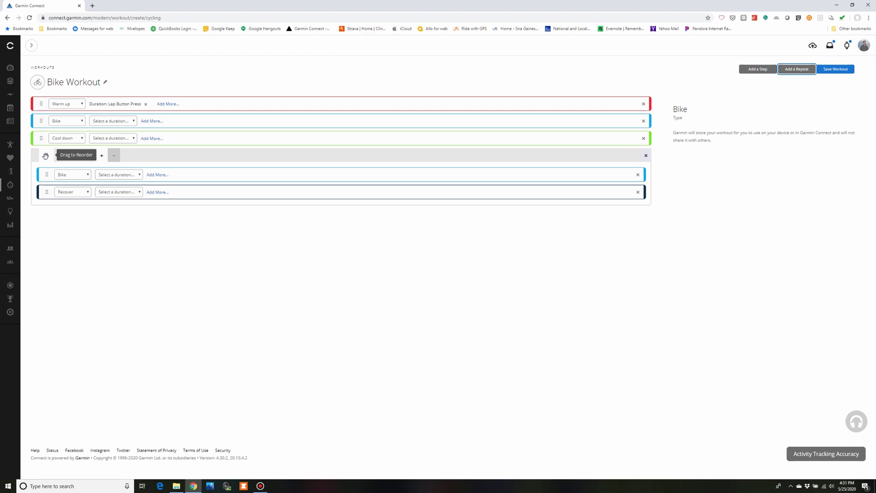
pyautogui.moveTo(46, 157); pyautogui.dragTo(46, 115)
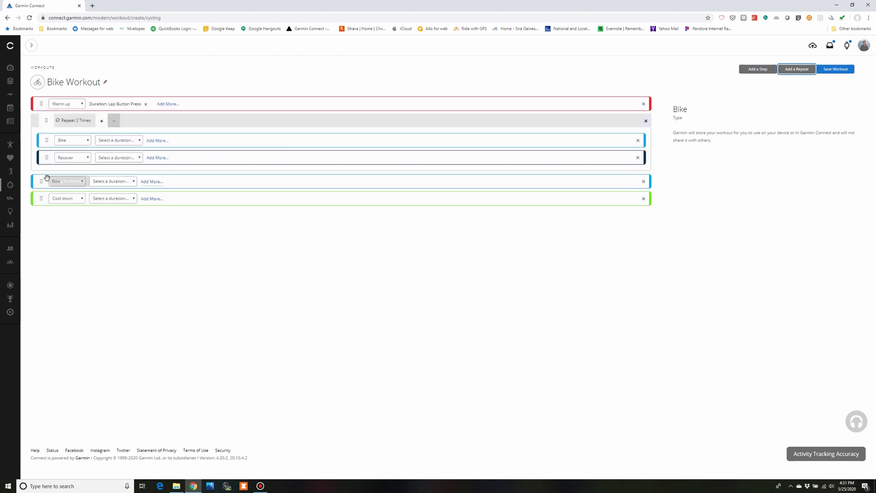
pyautogui.click(643, 182)
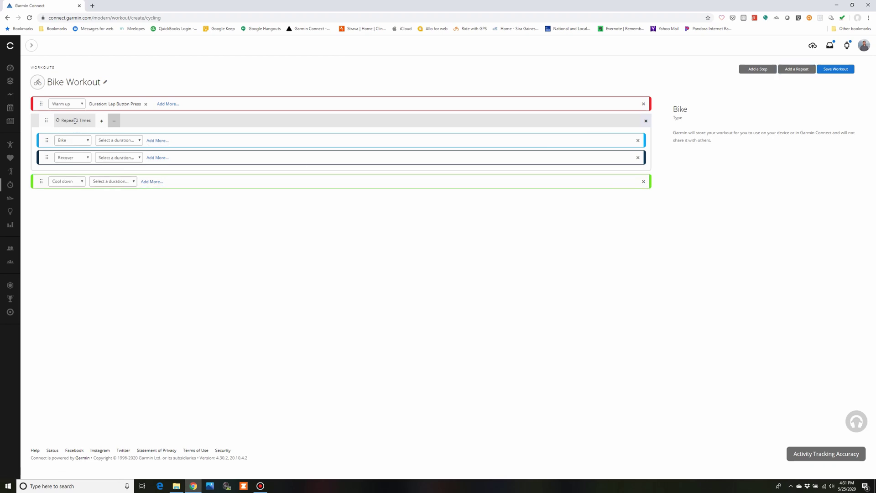
# Step: Make the block repeat 3 times and give its Bike step a 5:00 time duration with a Power Zone 4 intensity target
pyautogui.click(101, 121)
pyautogui.click(107, 140)
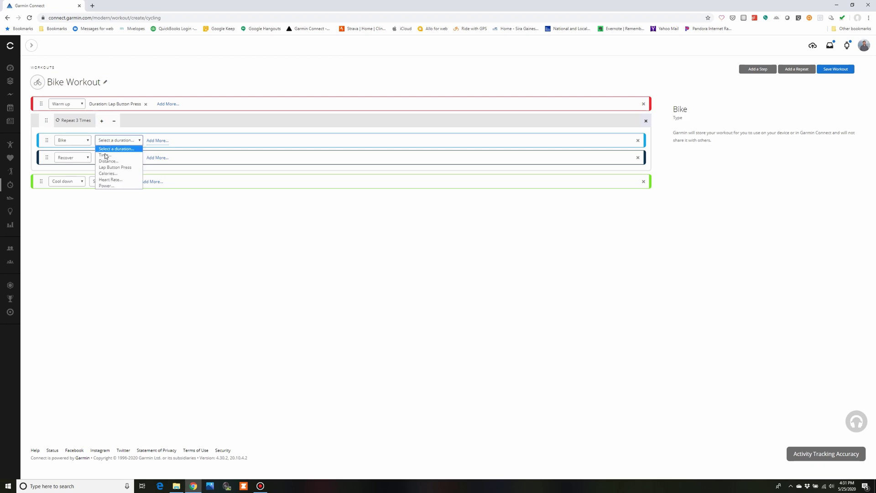
pyautogui.click(104, 157)
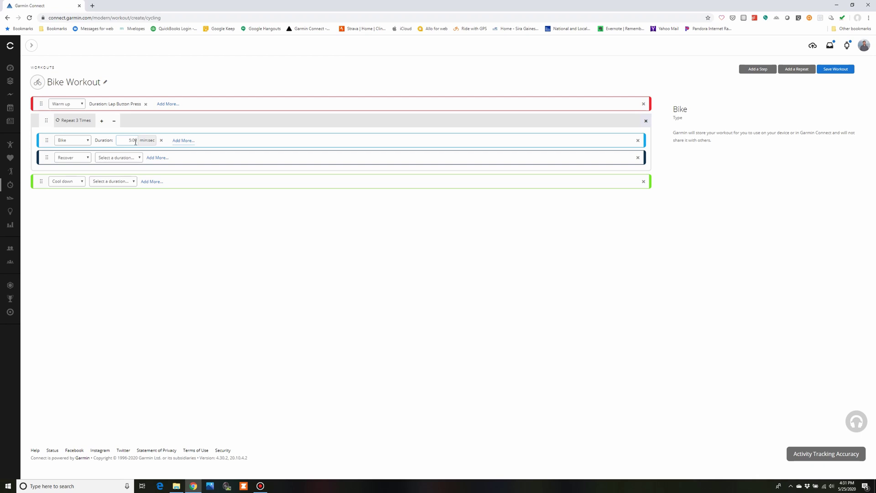
pyautogui.click(185, 141)
pyautogui.click(227, 144)
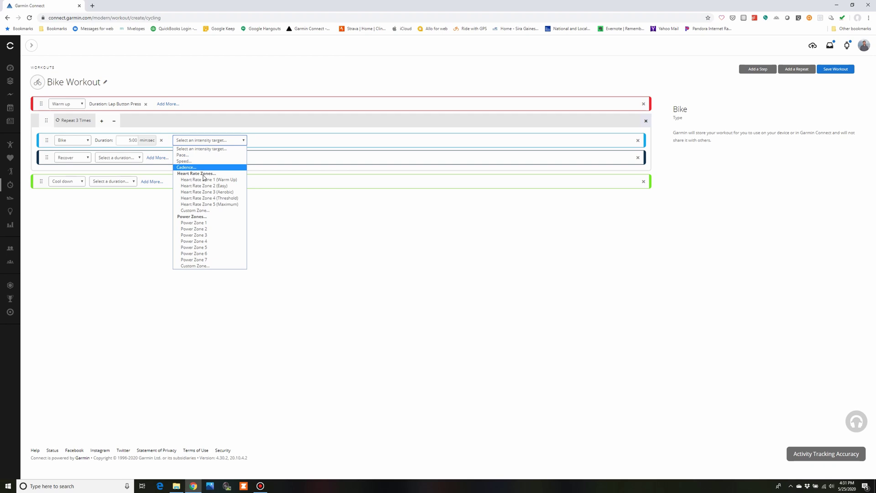
pyautogui.click(197, 241)
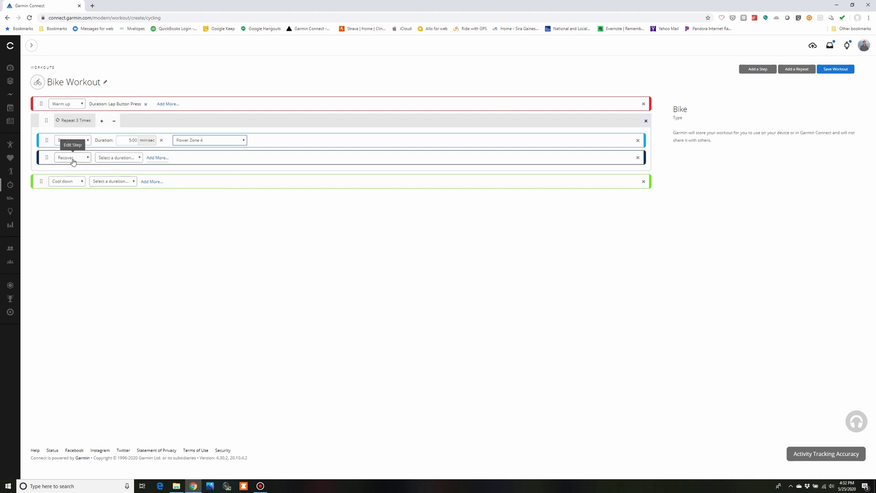
# Step: Set the Recover step in the repeat block to a time duration of 5:00
pyautogui.click(114, 157)
pyautogui.click(111, 172)
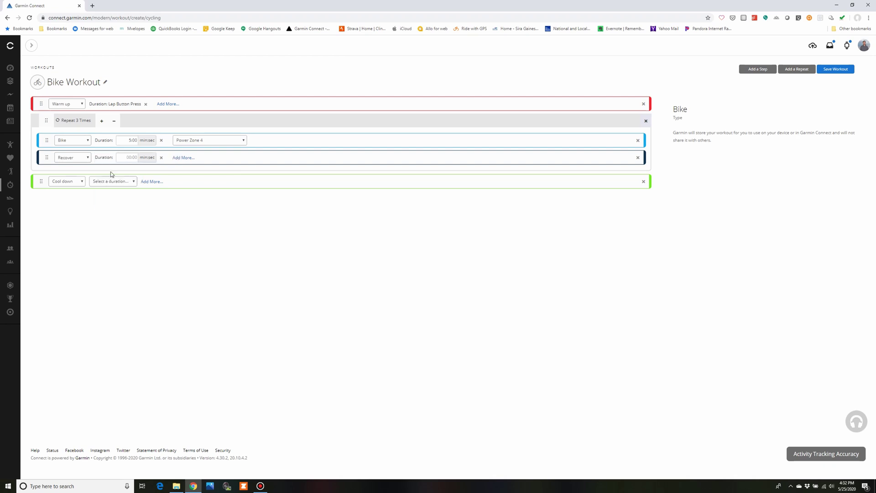
pyautogui.write('5:00')
# Step: Add a Recover step between the repeat block and the Cool down step, with a time duration of 3:00
pyautogui.click(758, 69)
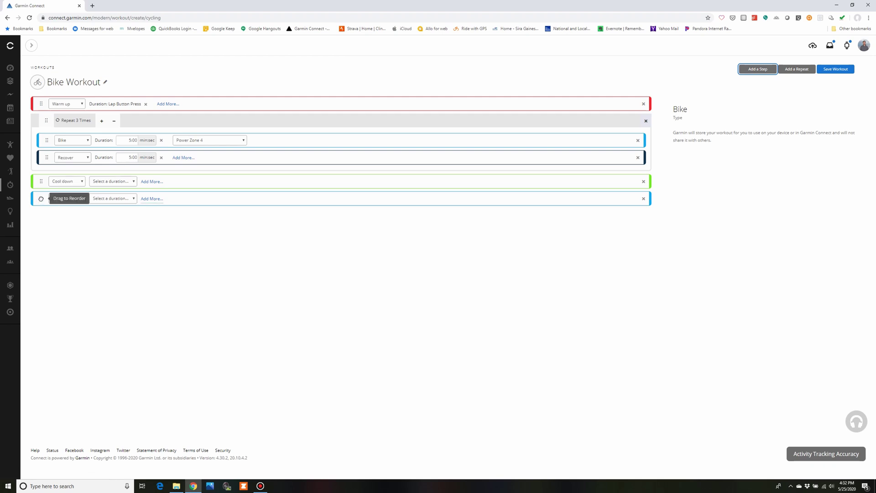
pyautogui.moveTo(41, 198); pyautogui.dragTo(44, 178)
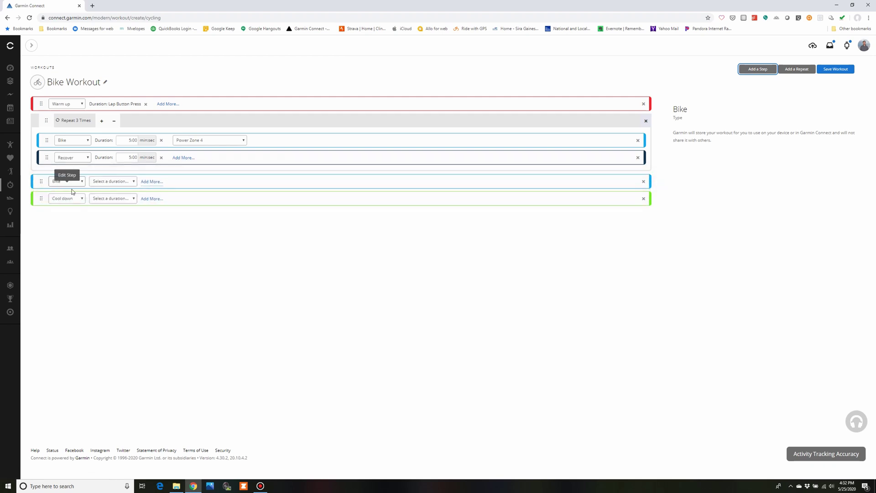
pyautogui.click(82, 189)
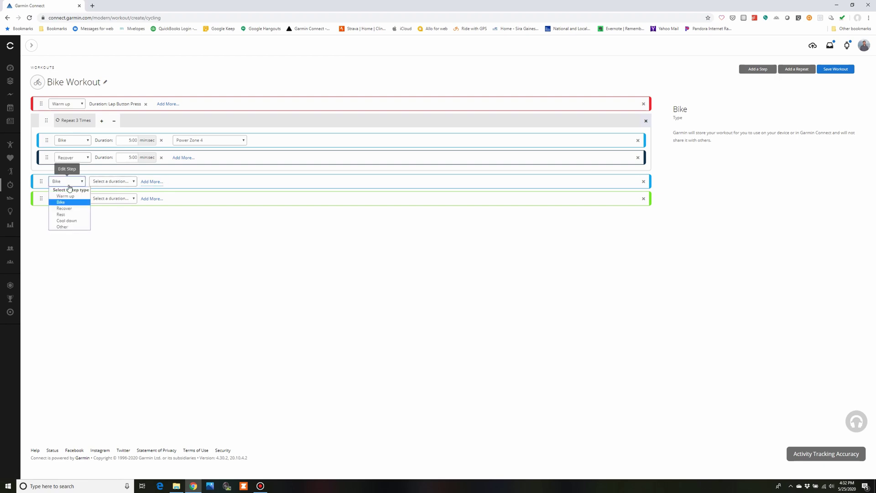
pyautogui.click(68, 207)
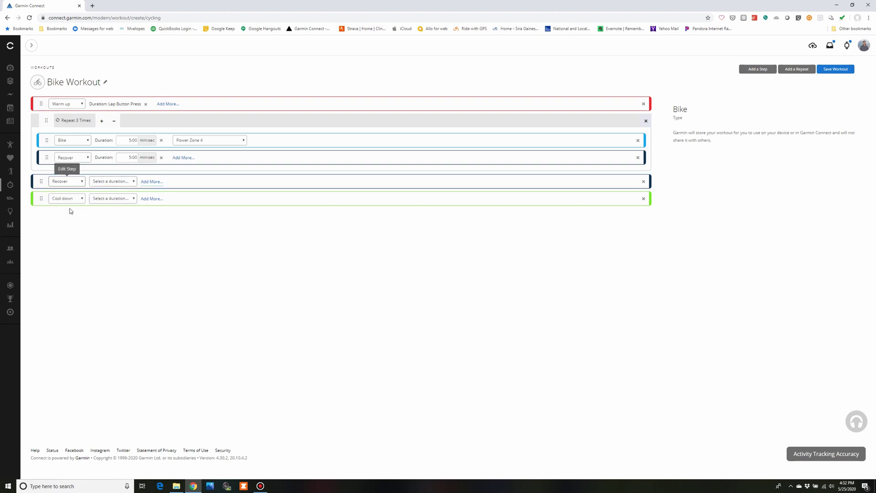
pyautogui.click(112, 181)
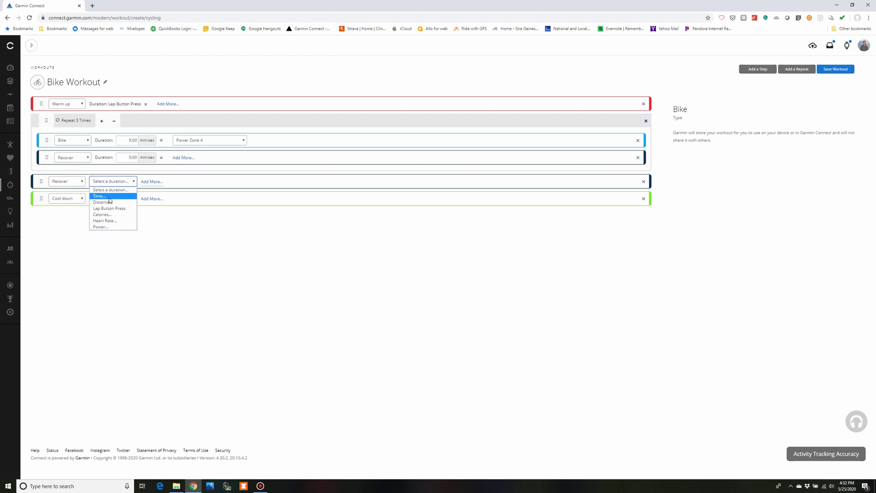
pyautogui.click(108, 197)
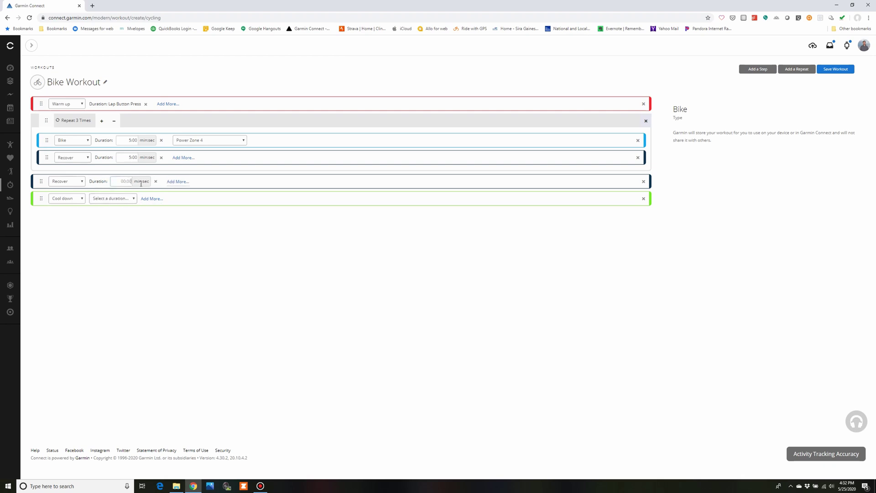
pyautogui.write('3:00')
# Step: Add a second repeat block between the 3:00 Recover step and the Cool down, set to repeat 5 times
pyautogui.click(796, 69)
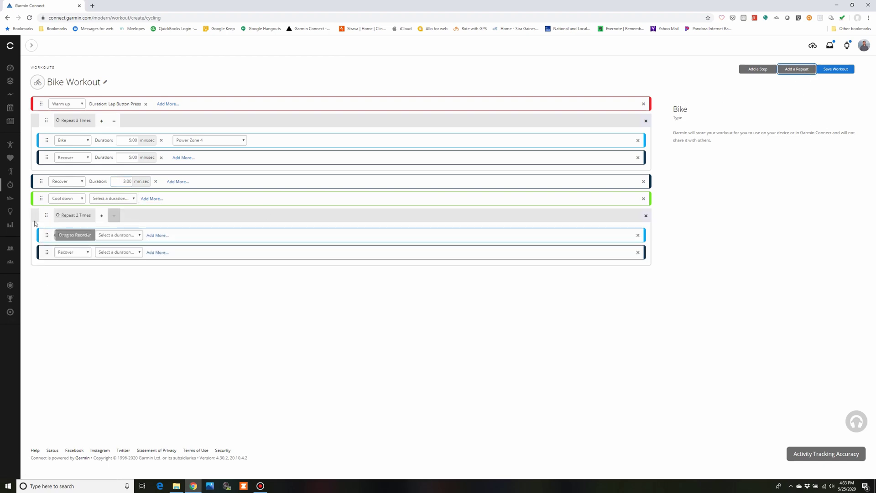
pyautogui.moveTo(45, 214); pyautogui.dragTo(44, 197)
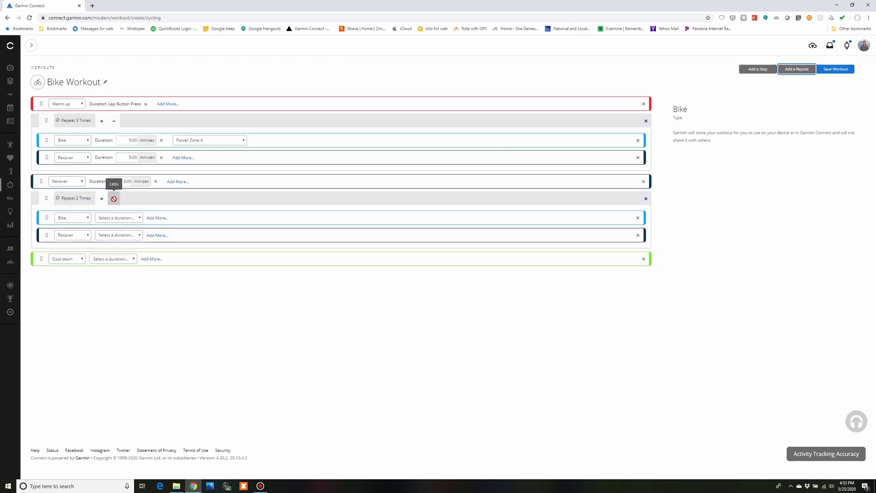
pyautogui.click(101, 198)
pyautogui.click(101, 199)
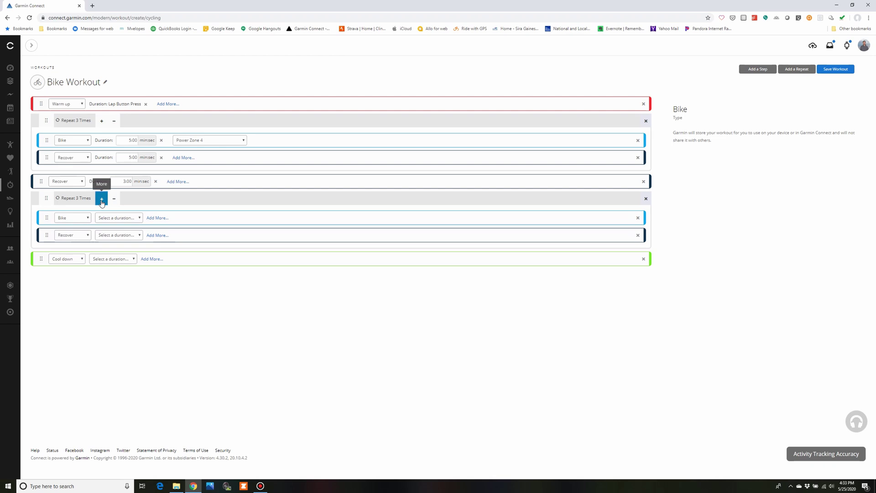
pyautogui.click(101, 200)
# Step: Give the second repeat block's Bike step a 1:00 time duration and a Power Zone 5 intensity target
pyautogui.click(114, 218)
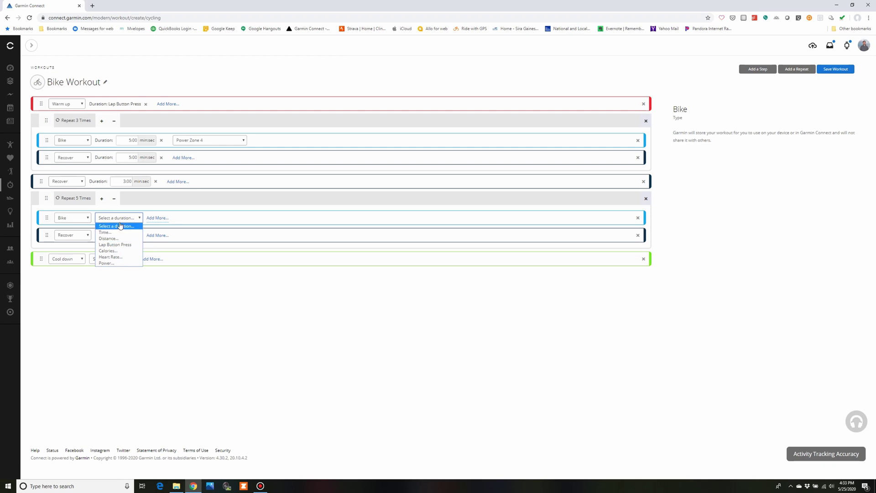
pyautogui.click(110, 232)
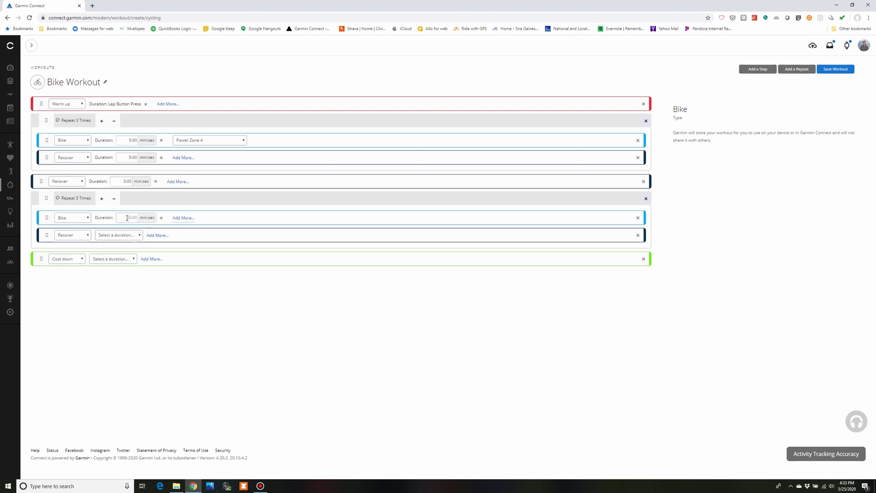
pyautogui.write('1:00')
pyautogui.click(182, 218)
pyautogui.click(185, 218)
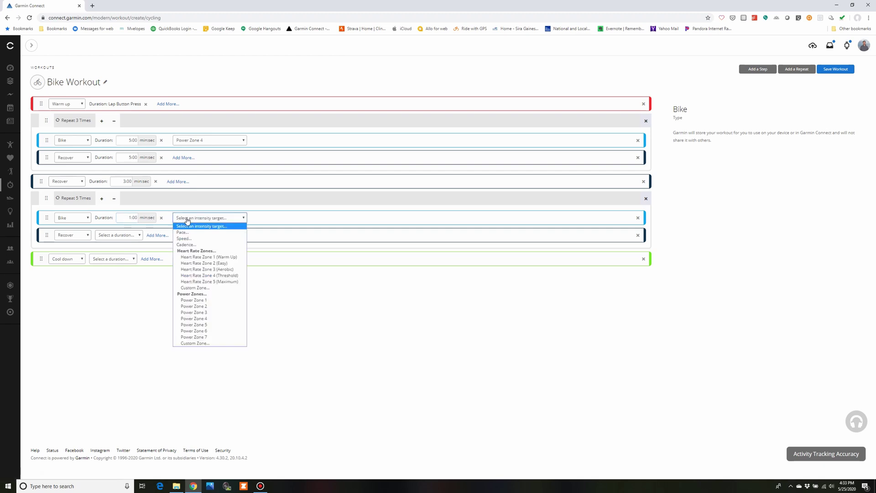
pyautogui.click(195, 325)
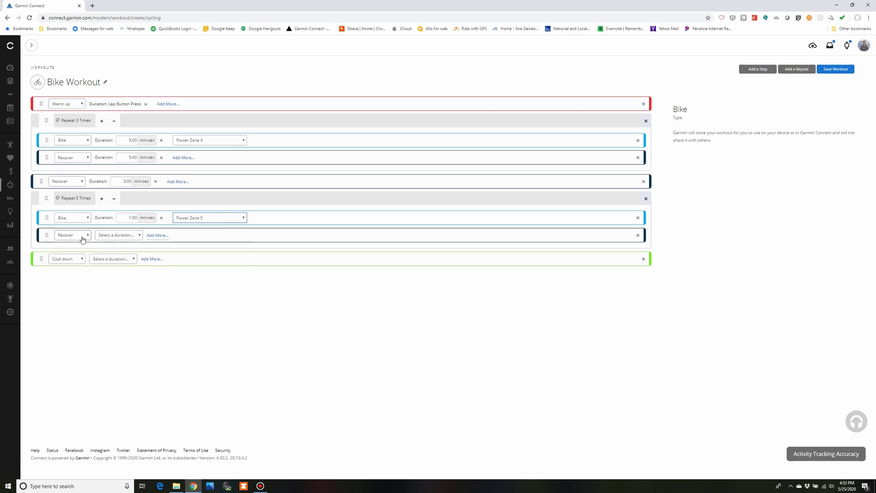
# Step: Set the second block's Recover step to a time of 1:00 and the Cool down duration to Lap Button Press
pyautogui.click(115, 233)
pyautogui.click(112, 250)
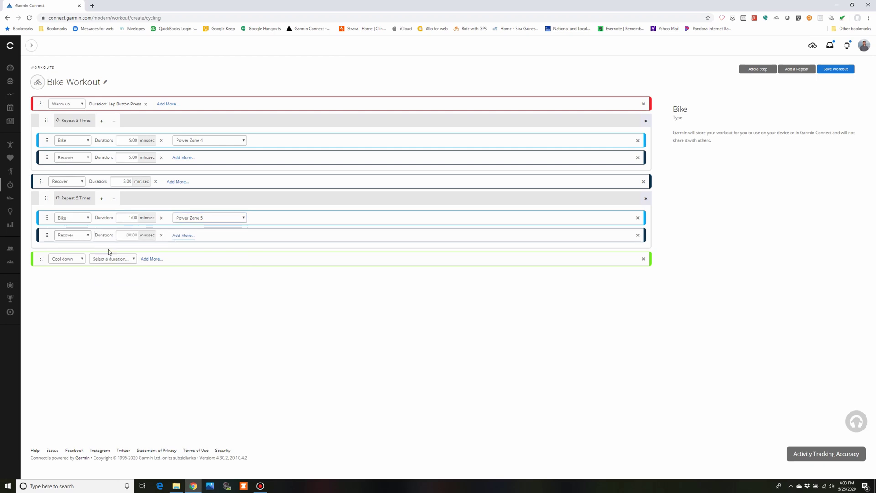
pyautogui.write('1:00')
pyautogui.press('Tab')
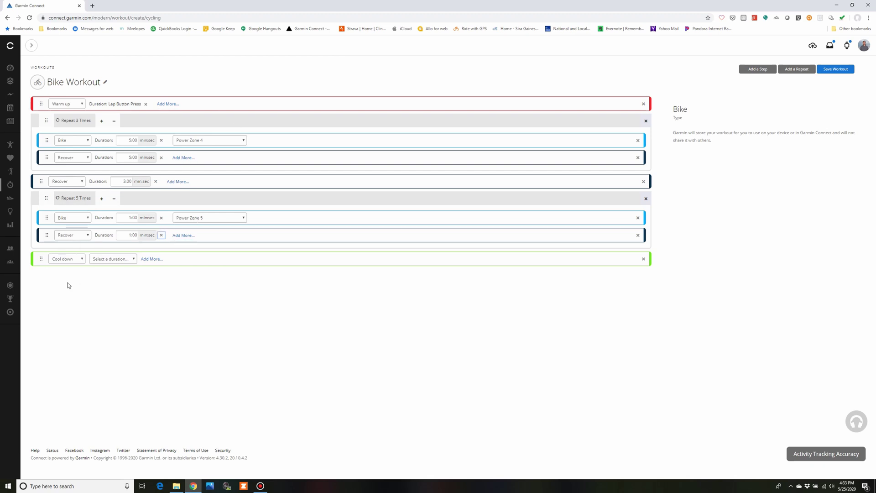
pyautogui.click(120, 260)
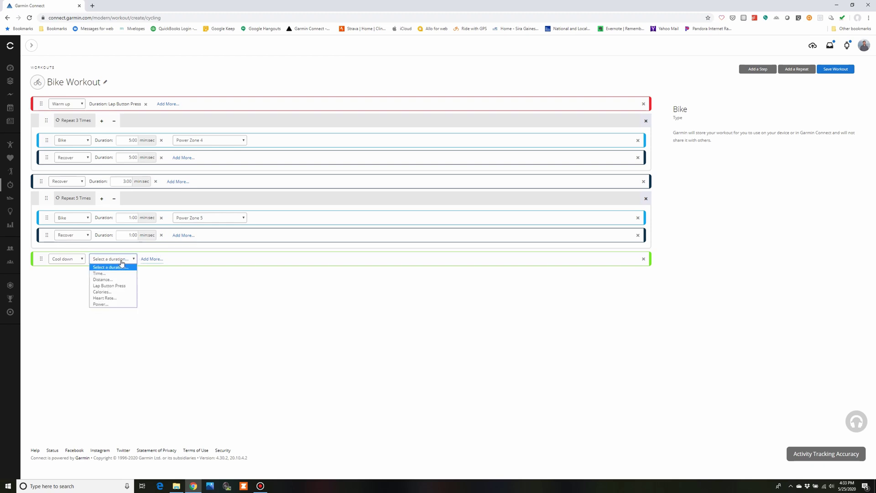
pyautogui.click(117, 286)
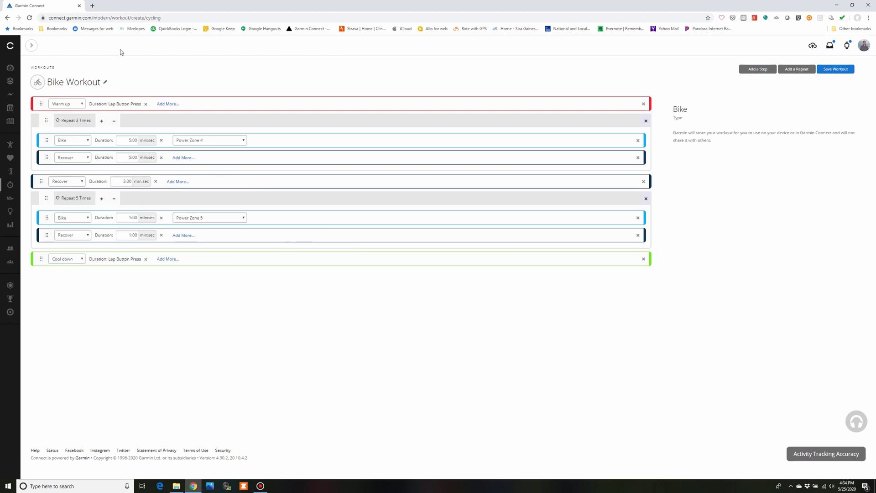
# Step: Rename the workout as Beast Mode Intervals and save it
pyautogui.click(105, 83)
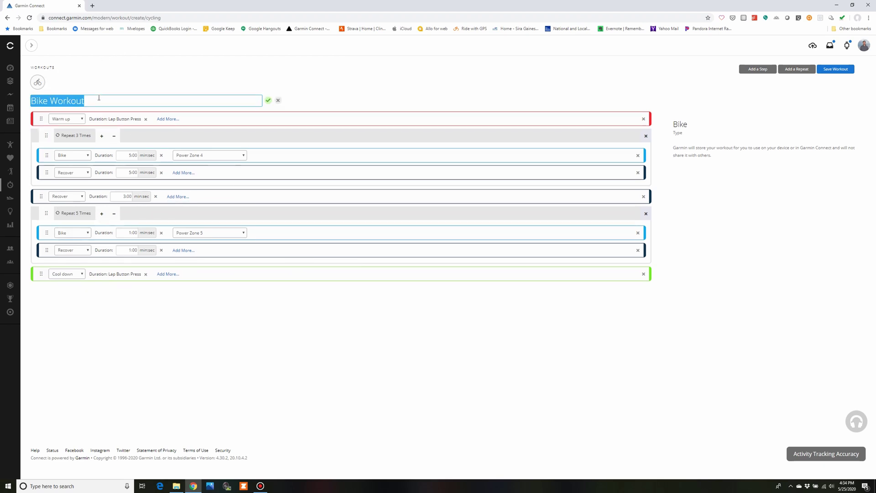
pyautogui.write('B')
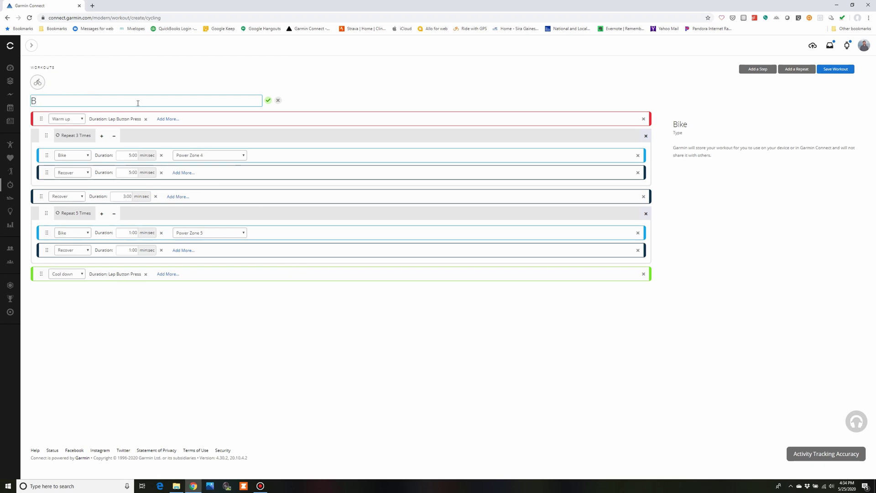
pyautogui.write('east Mode ')
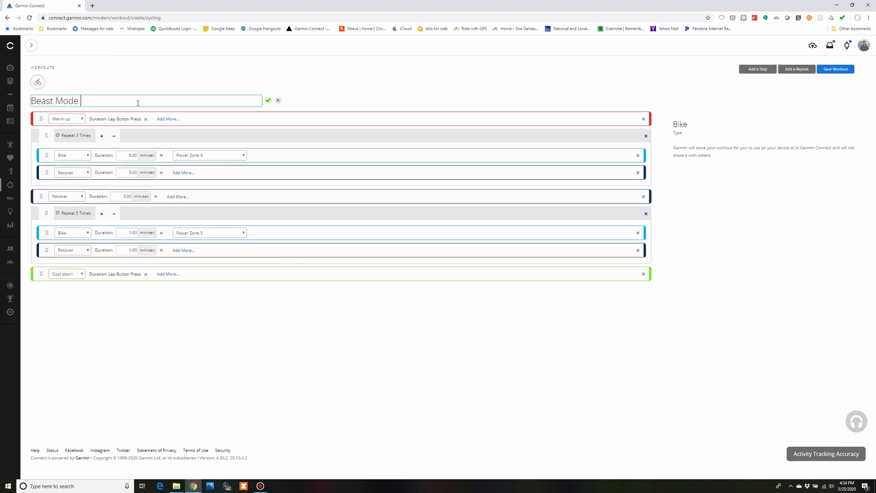
pyautogui.write('Intervals')
pyautogui.click(268, 100)
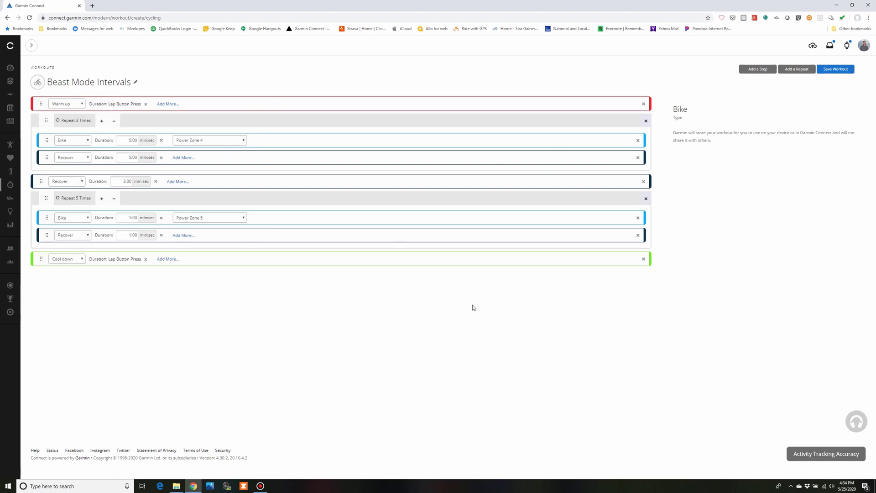
pyautogui.click(827, 69)
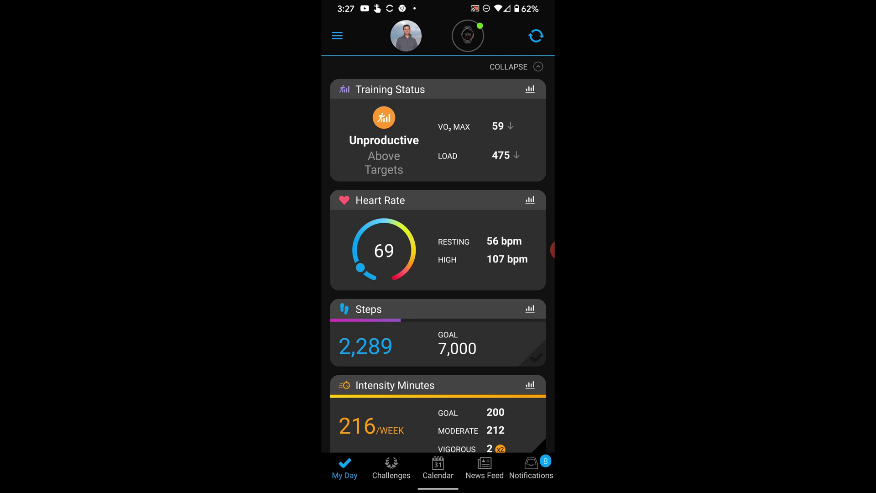
# Step: Switch to the Garmin Connect mobile app, browse the saved workouts list and create a new Bike workout
pyautogui.click(337, 35)
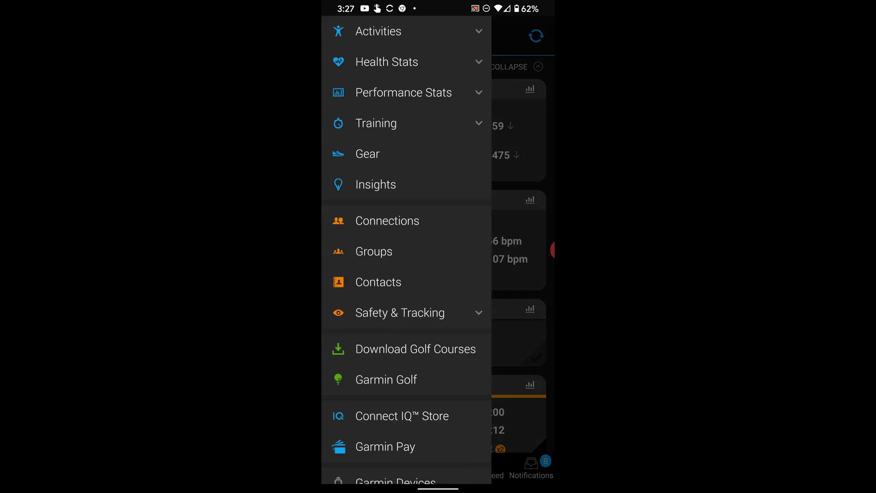
pyautogui.press('Escape')
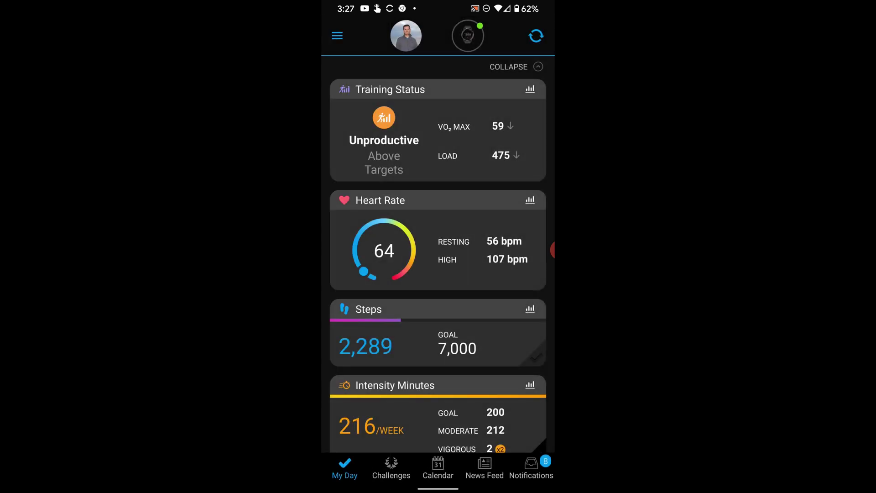
pyautogui.click(337, 36)
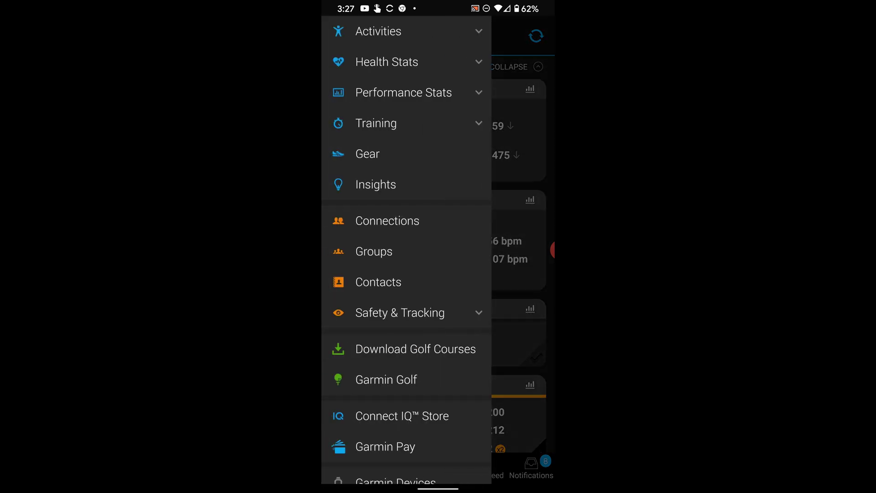
pyautogui.click(376, 123)
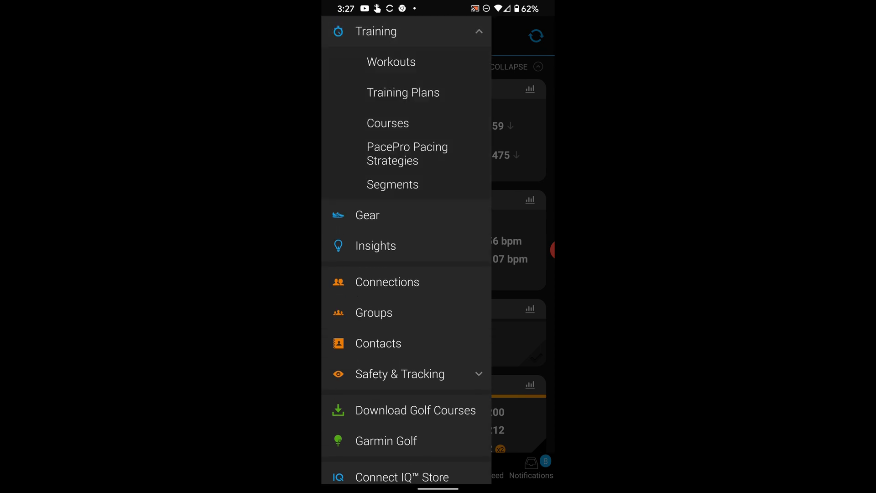
pyautogui.click(391, 62)
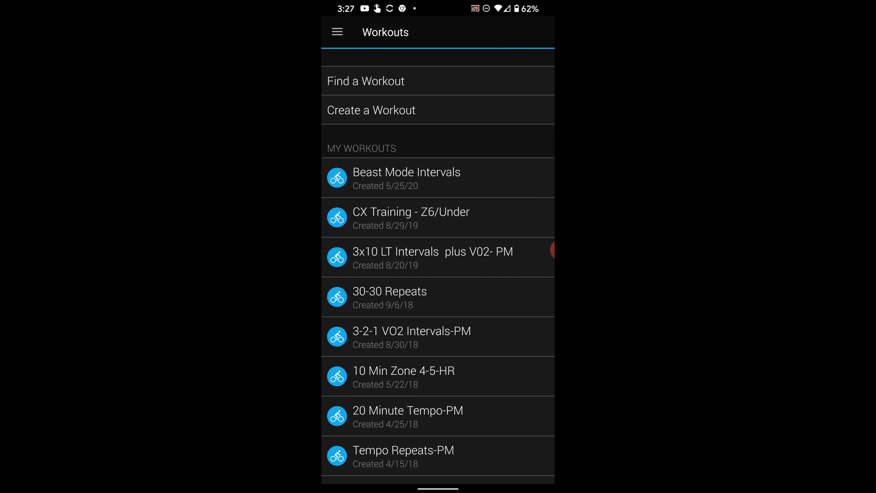
pyautogui.scroll(-1, 438, 311)
pyautogui.scroll(1, 438, 311)
pyautogui.scroll(-1, 438, 265)
pyautogui.scroll(1, 437, 264)
pyautogui.click(371, 110)
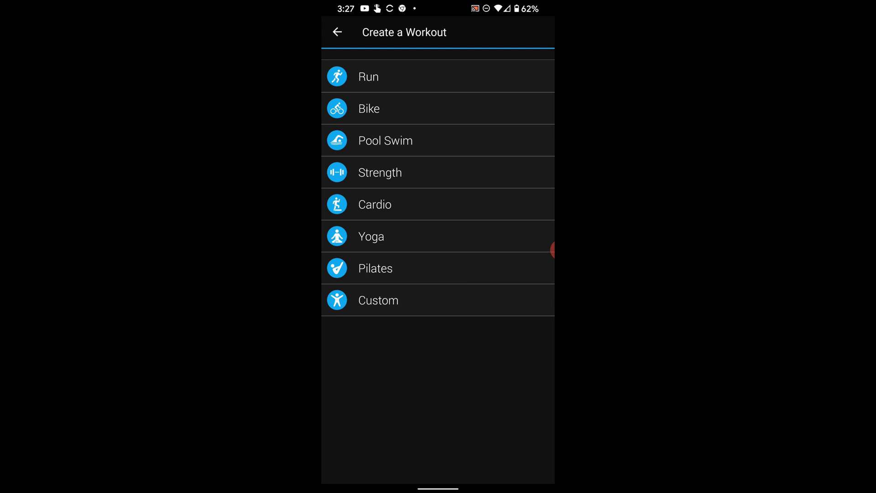
pyautogui.click(369, 109)
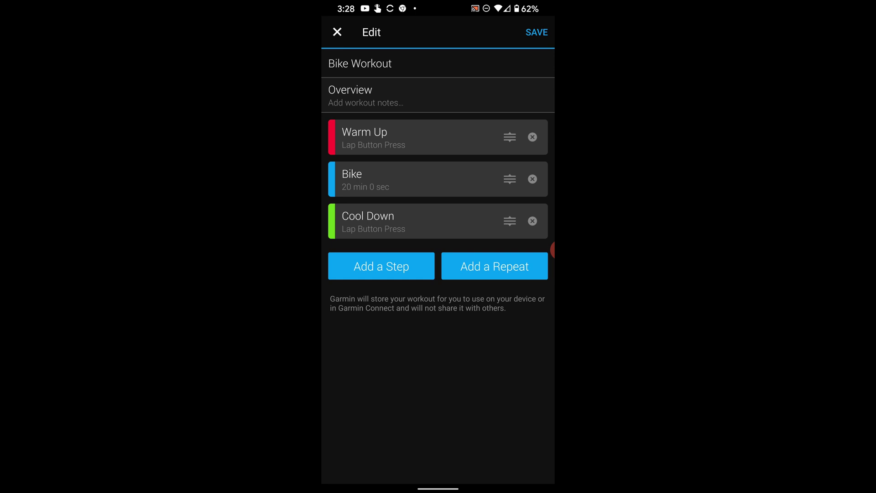
# Step: Delete the default Bike step and add a repeat block placed between the Warm Up and Cool Down steps
pyautogui.click(533, 179)
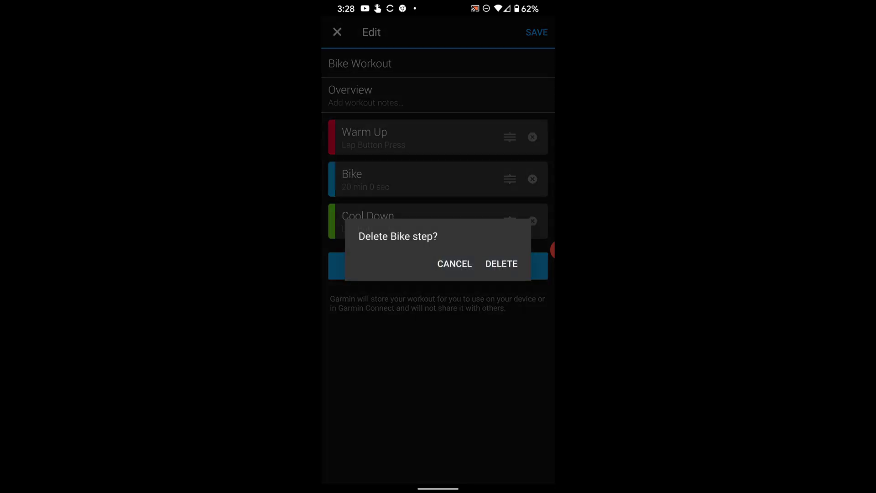
pyautogui.click(501, 264)
pyautogui.click(494, 224)
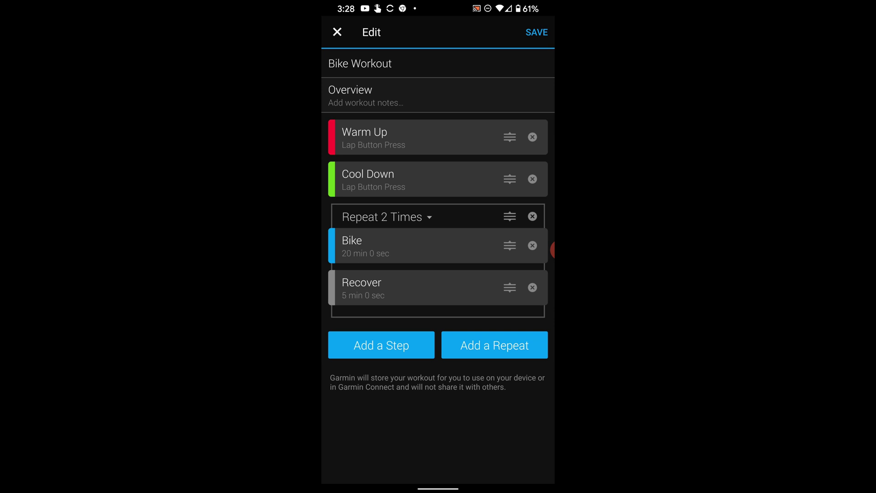
pyautogui.moveTo(509, 245); pyautogui.dragTo(509, 175)
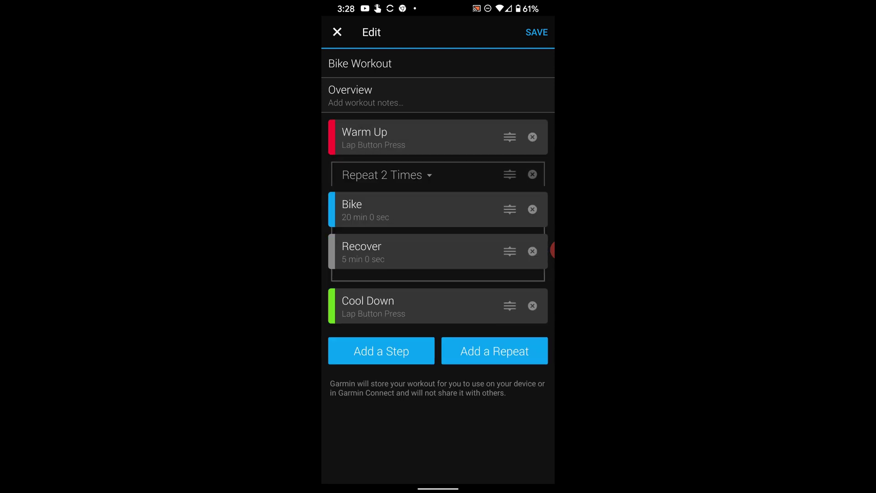